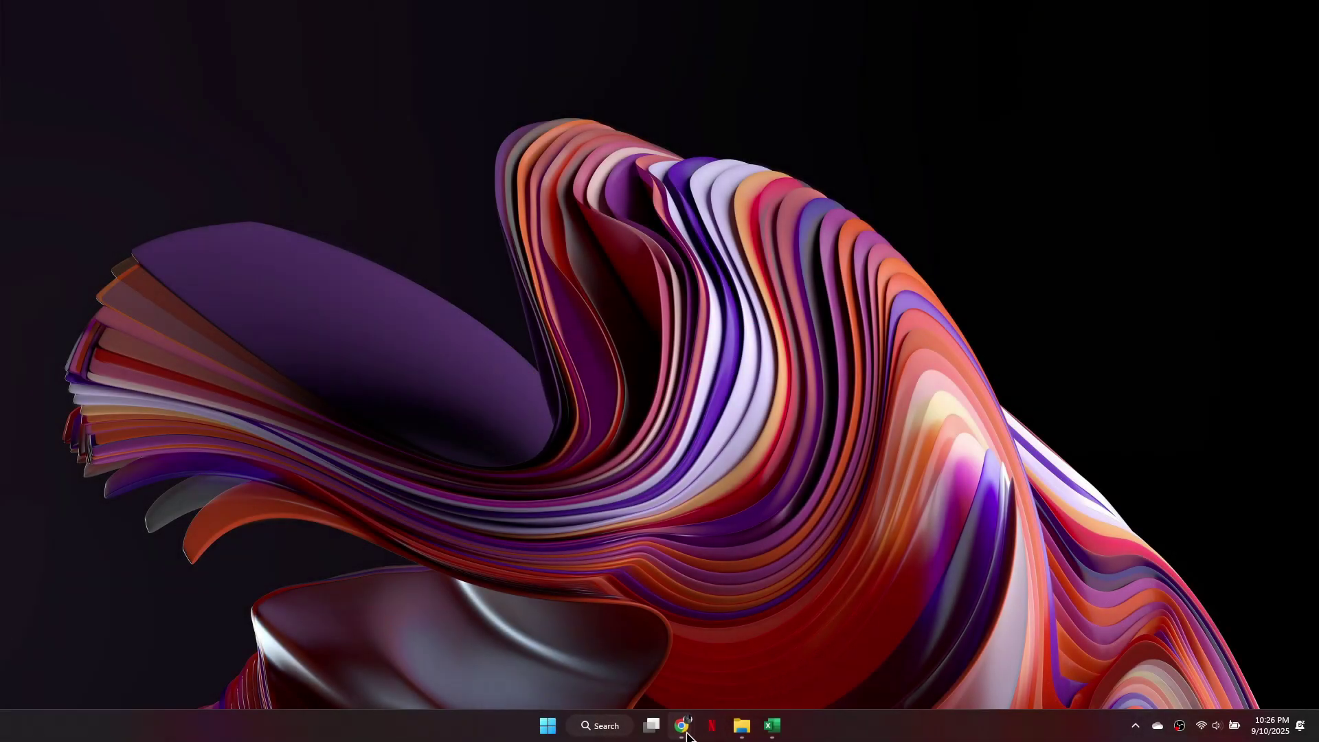
# Download the MineCrafter font from dafont.com and return to the 'hello! - A4' Canva design
pyautogui.click(684, 727)
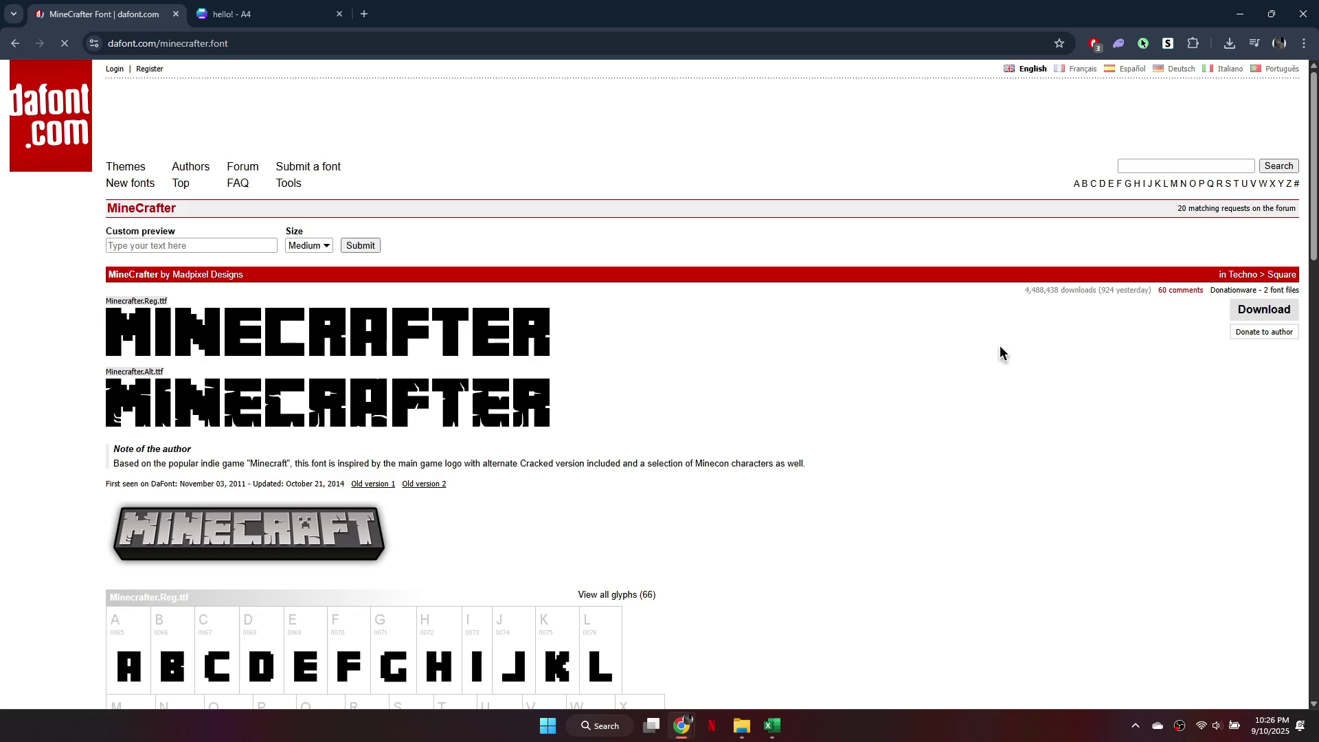
pyautogui.click(1265, 310)
pyautogui.click(268, 13)
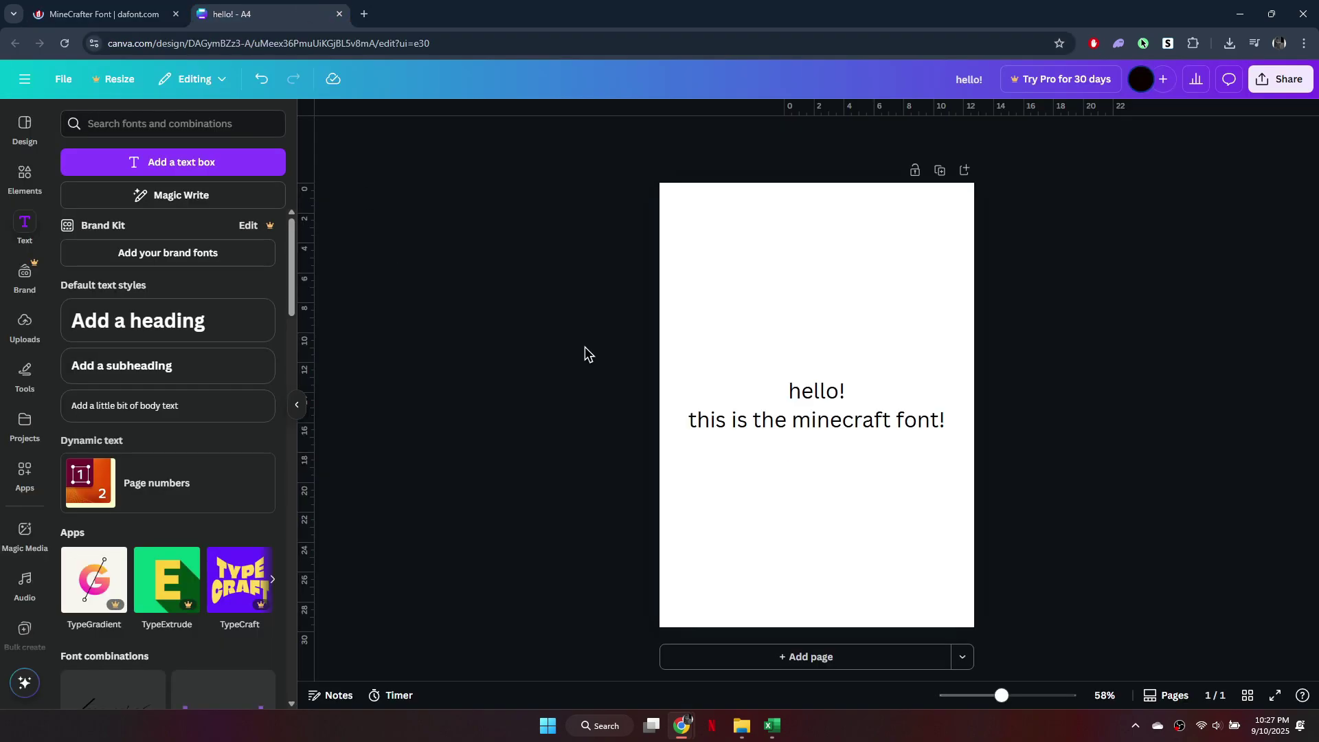
# Select the two-line 'hello! this is the minecraft font!' text box, still in Canva Sans
pyautogui.click(907, 441)
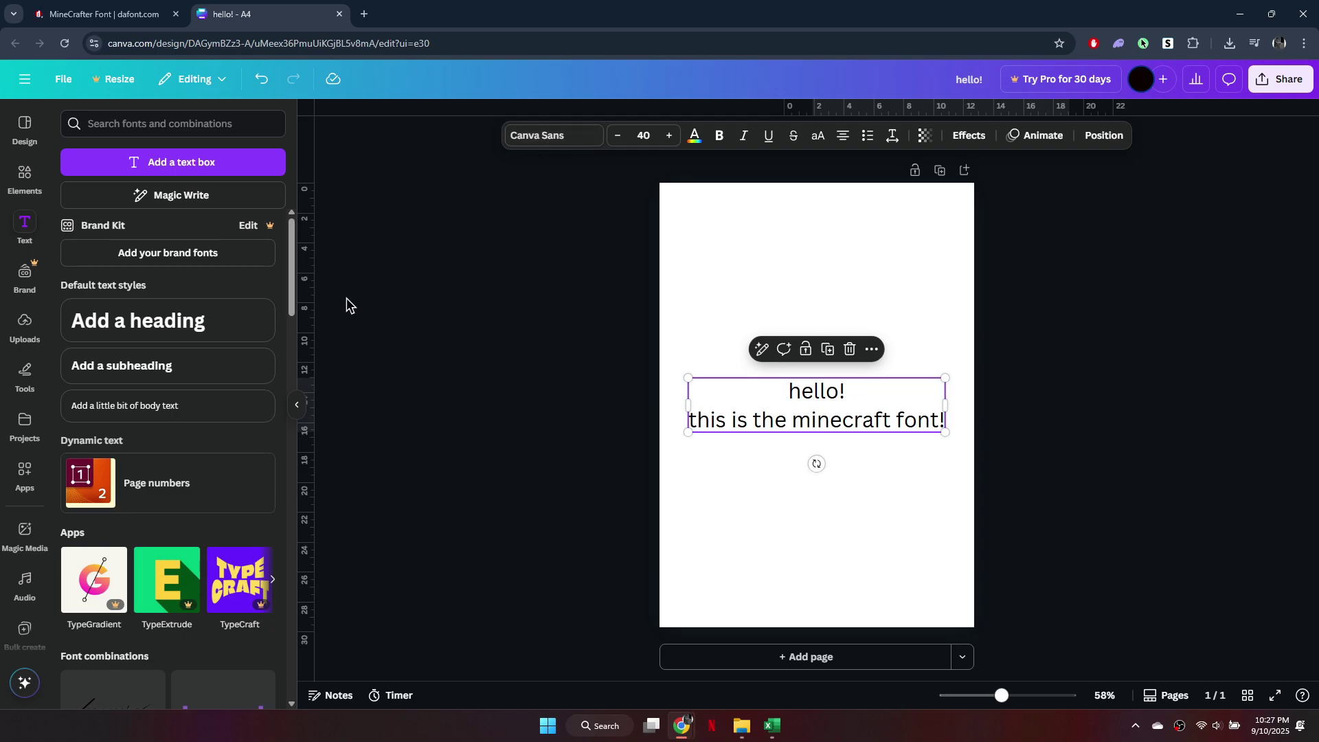
pyautogui.click(163, 252)
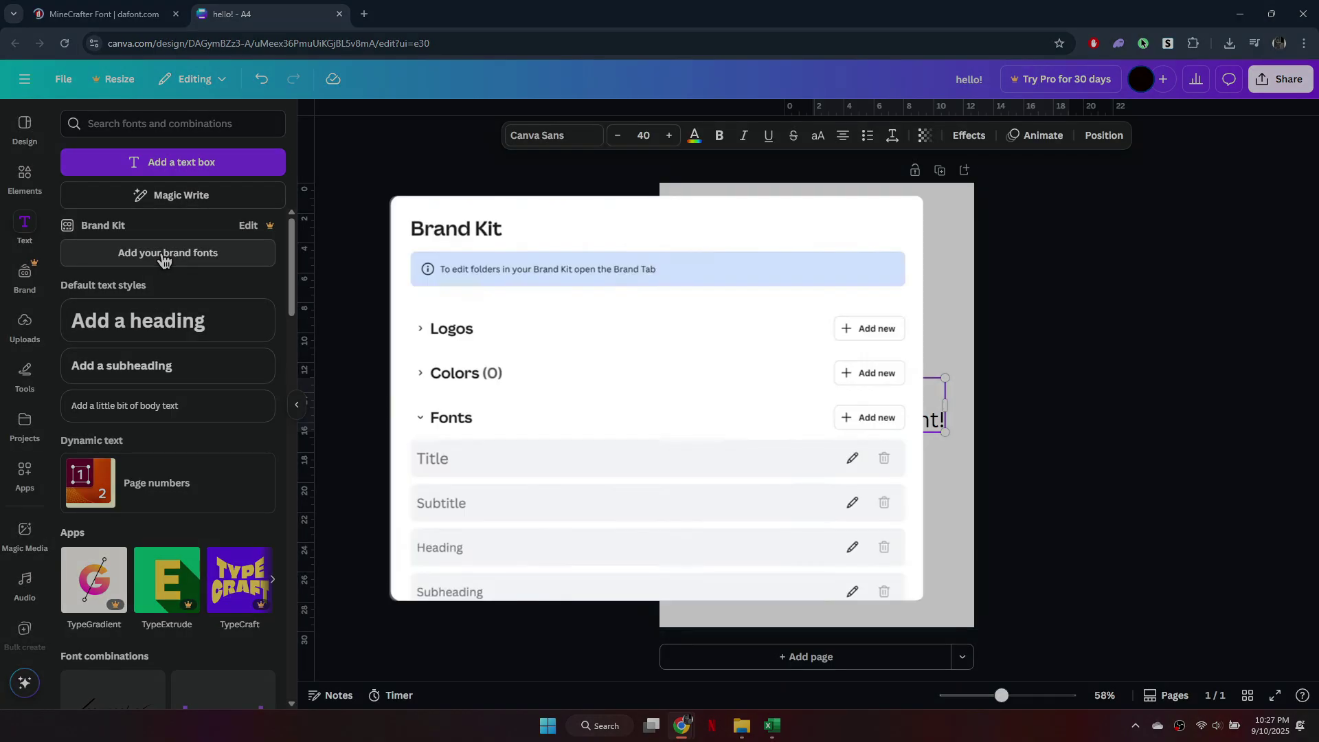
pyautogui.click(861, 417)
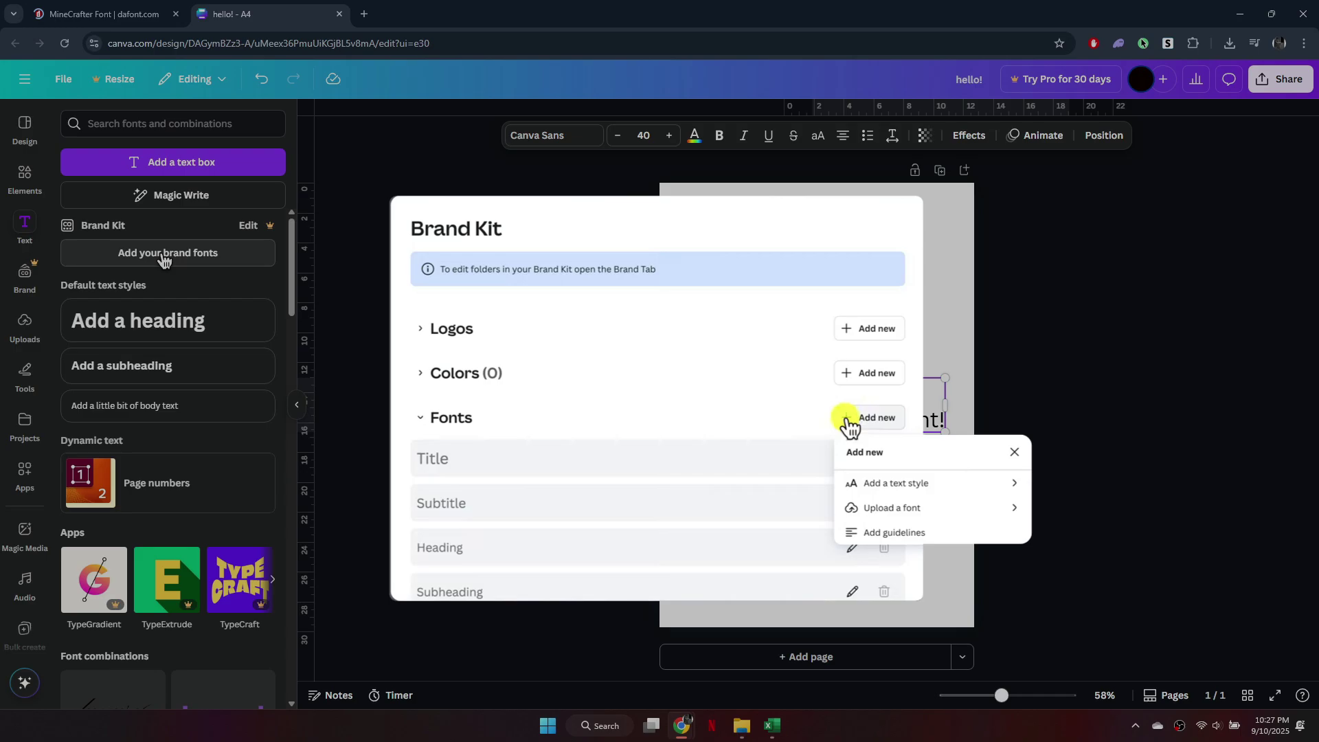